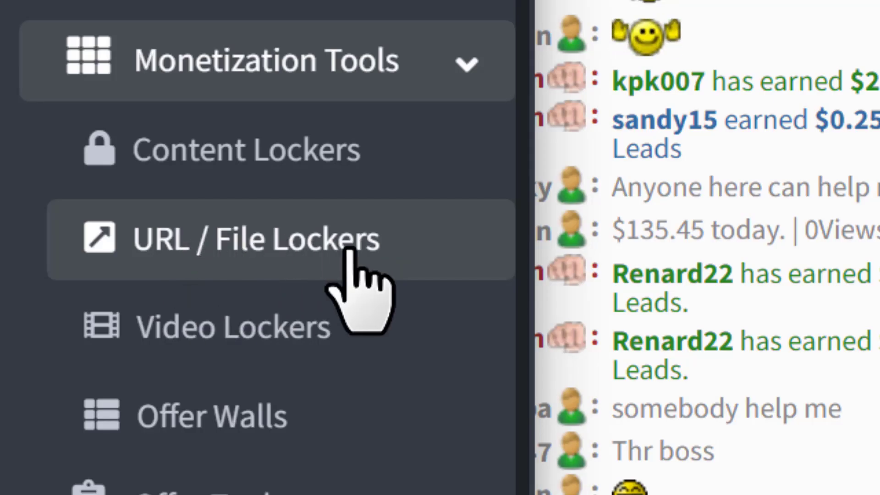
# Step: Highlight the earnings figures $46,456.73, $524.26, $8,173.95 and $51.40 in the chat
pyautogui.moveTo(323, 100); pyautogui.dragTo(506, 101)
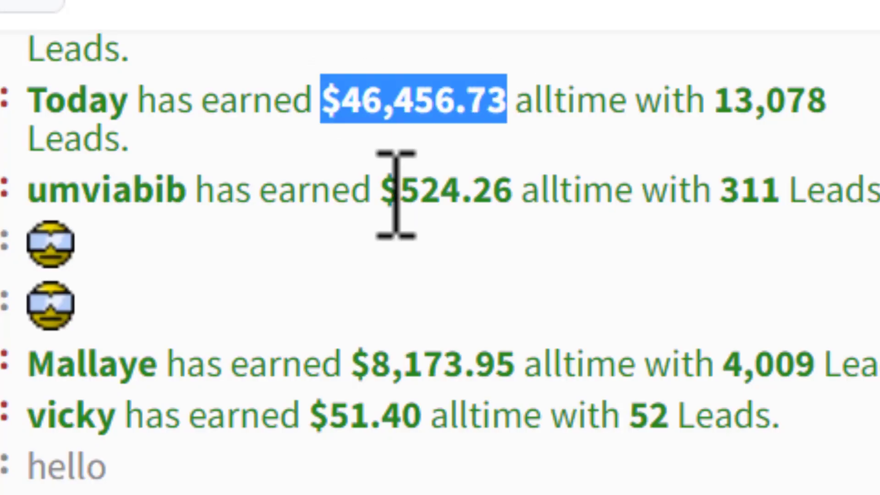
pyautogui.moveTo(380, 190); pyautogui.dragTo(511, 190)
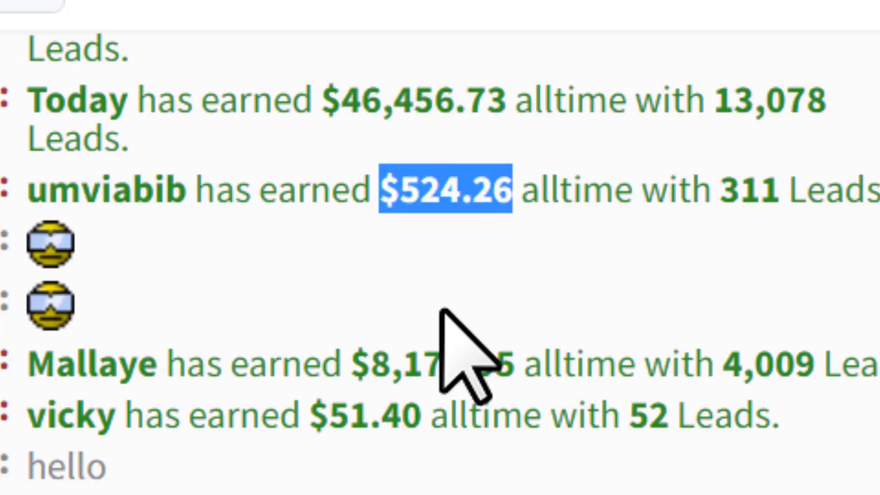
pyautogui.moveTo(350, 364); pyautogui.dragTo(517, 364)
pyautogui.moveTo(312, 414); pyautogui.dragTo(419, 414)
pyautogui.moveTo(334, 369); pyautogui.dragTo(464, 197)
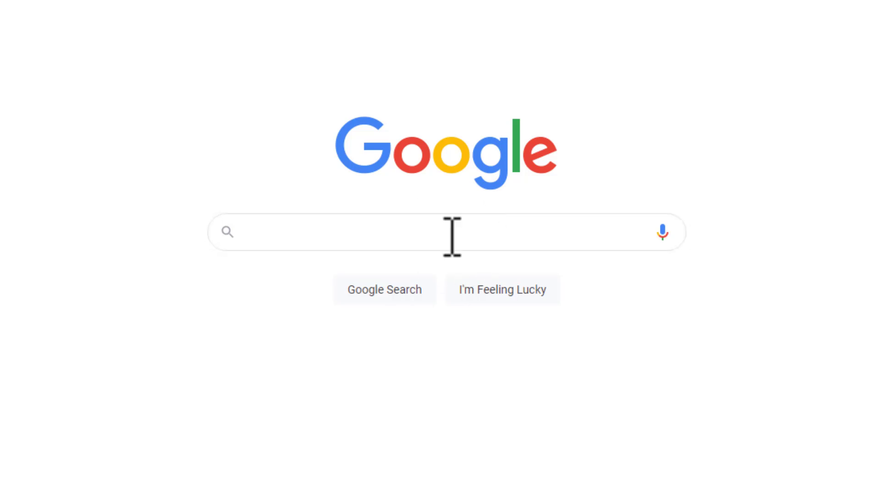
# Step: Search Google for 'new released hollywood movies'
pyautogui.click(255, 231)
pyautogui.write('new released hollywood movies')
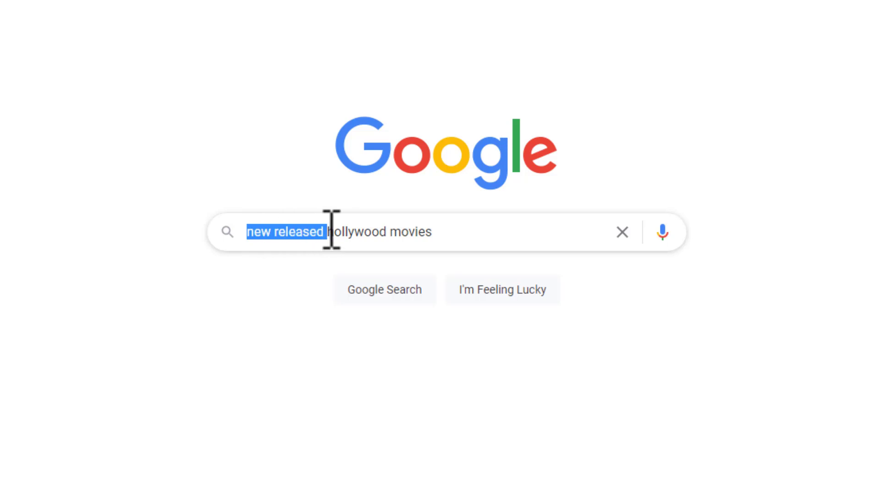
pyautogui.click(449, 226)
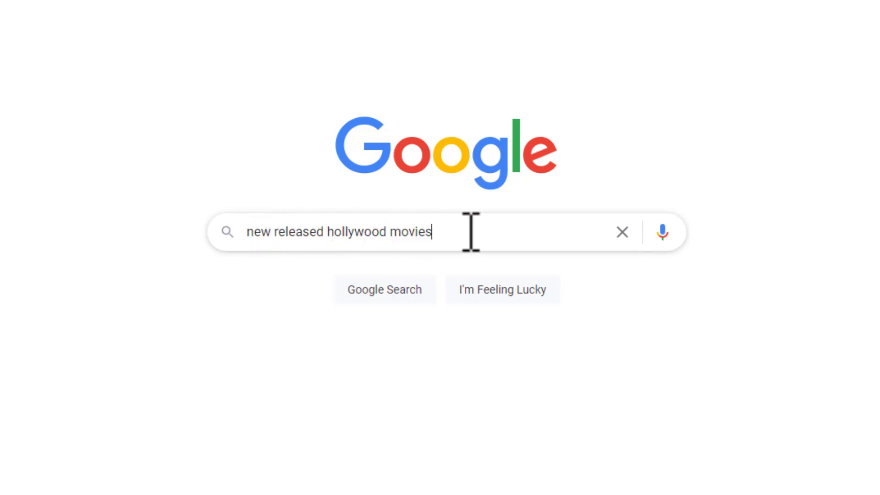
pyautogui.press('Return')
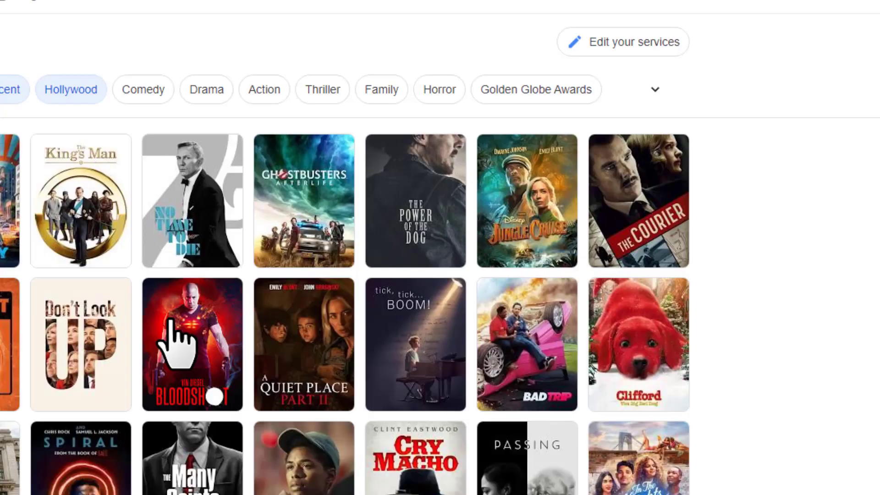
# Step: Browse the What to watch posters of recent Hollywood films, led by Uncharted
pyautogui.moveTo(452, 373)
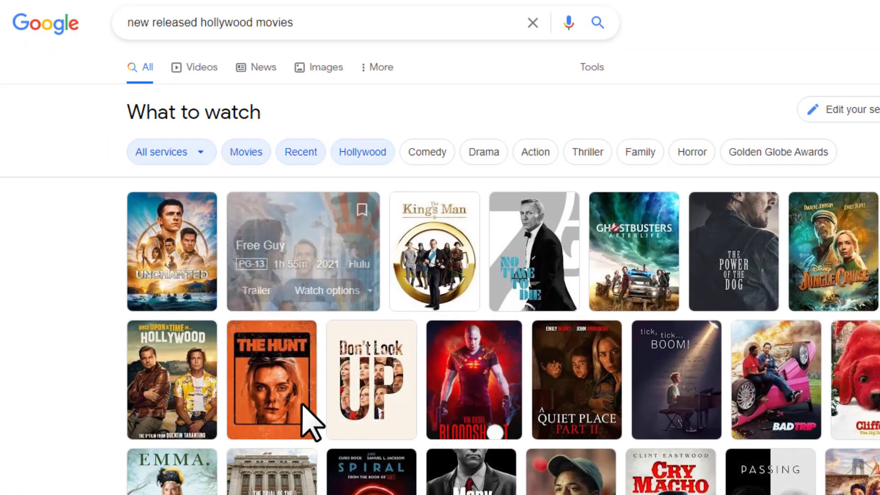
pyautogui.moveTo(285, 343)
pyautogui.scroll(-3, 285, 343)
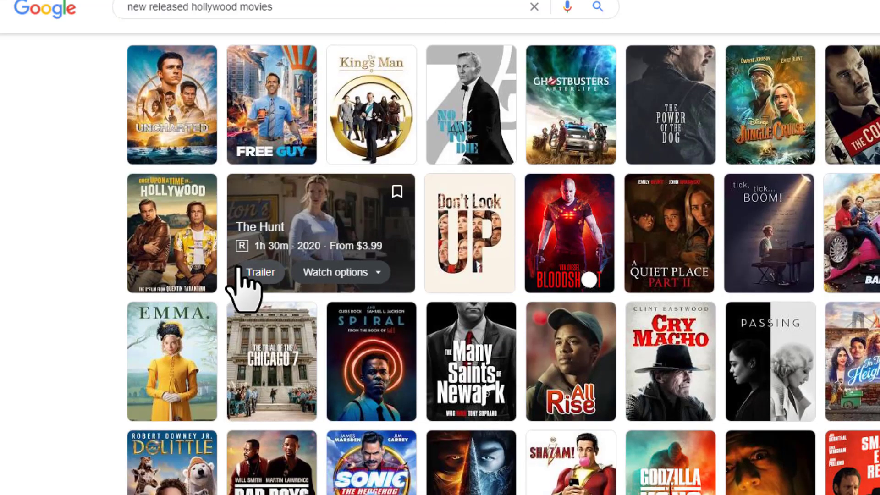
pyautogui.scroll(-5, 226, 334)
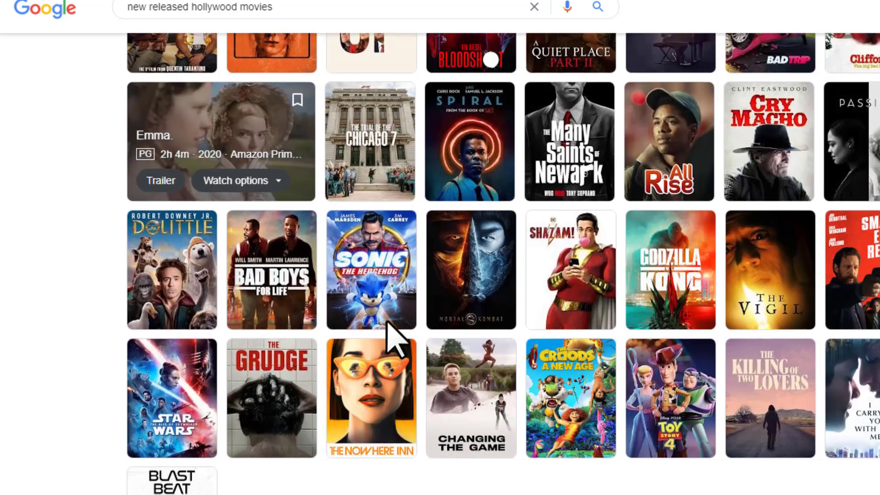
pyautogui.moveTo(239, 249)
pyautogui.scroll(6, 243, 259)
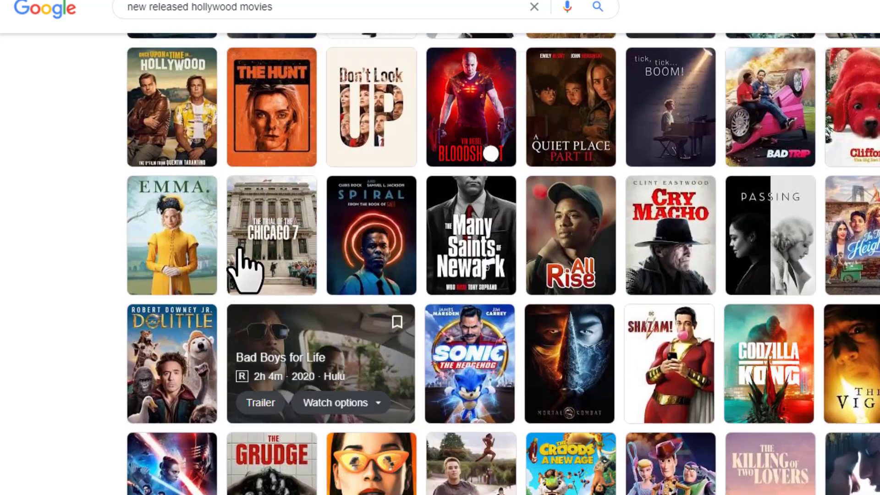
pyautogui.moveTo(308, 321)
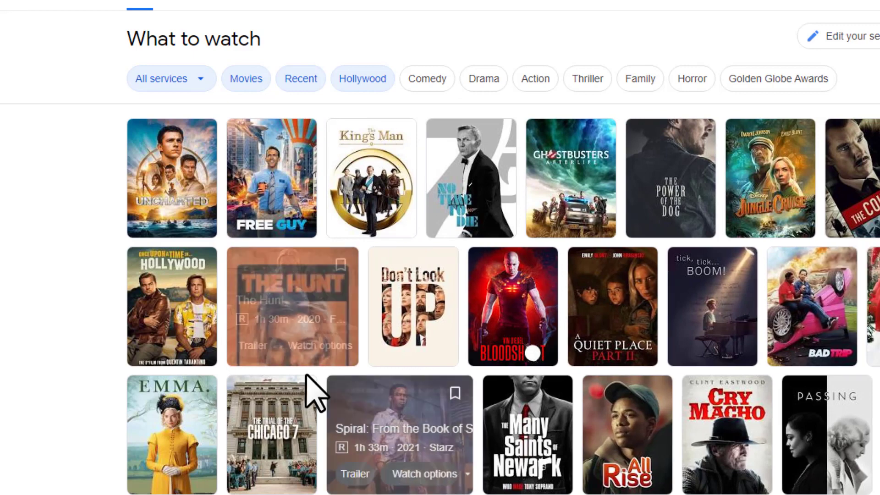
pyautogui.moveTo(310, 181)
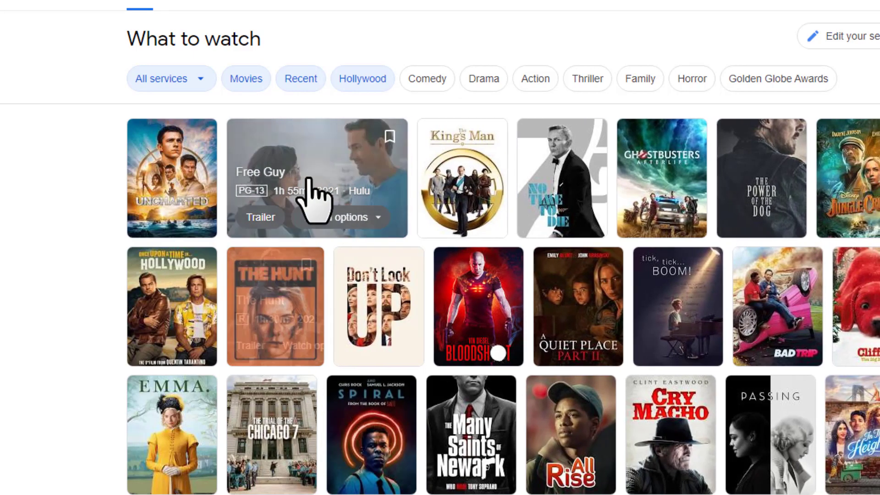
pyautogui.moveTo(186, 180)
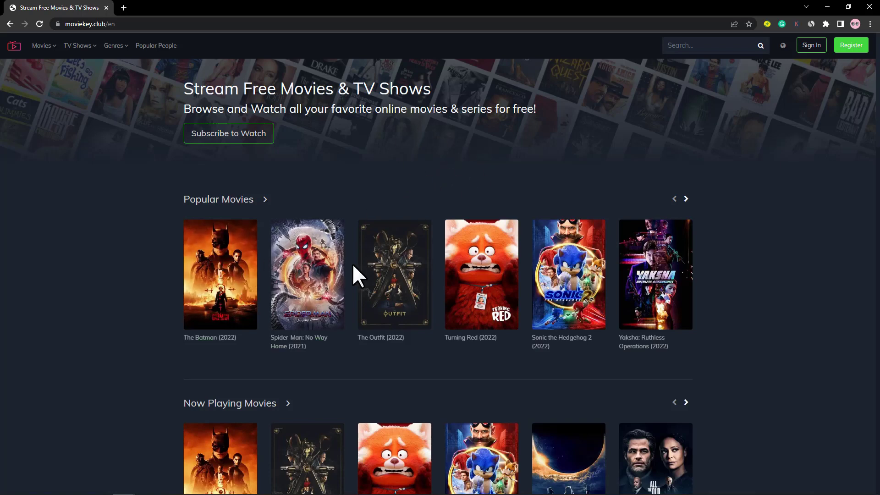
# Step: Search moviekey.club for 'Uncharted' and open the Uncharted (2022) movie page
pyautogui.click(715, 46)
pyautogui.write('Uncharted')
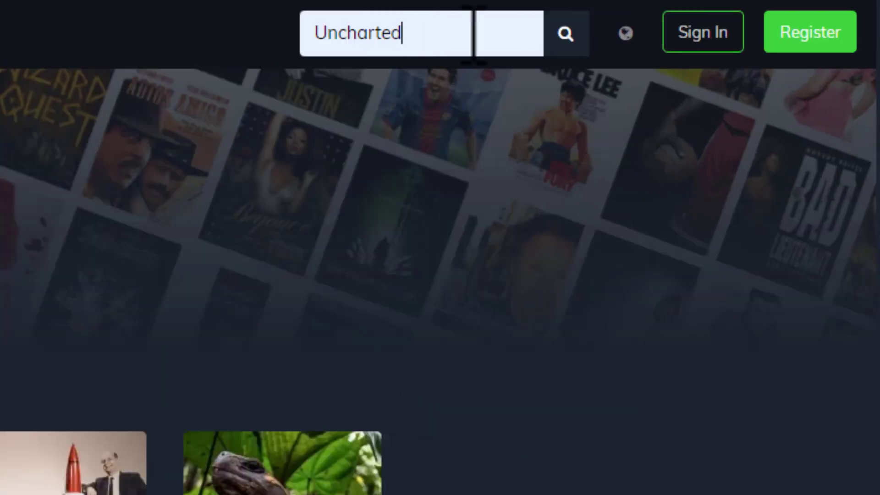
pyautogui.click(565, 33)
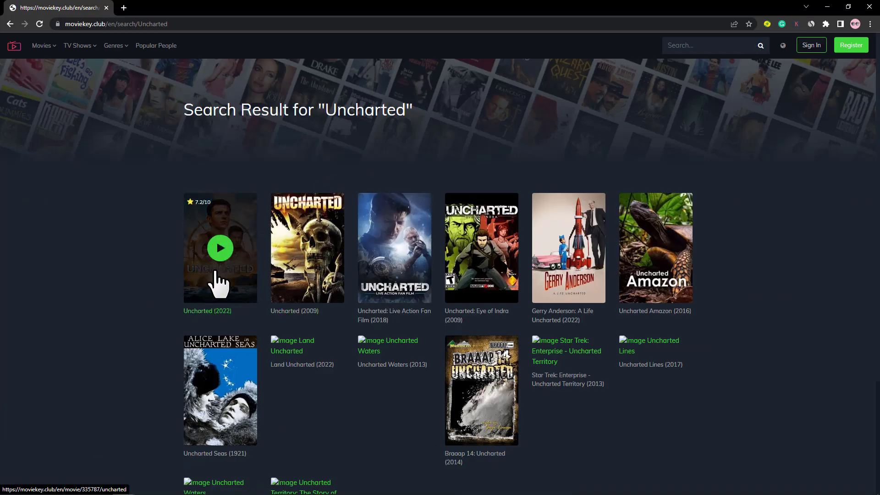
pyautogui.click(217, 285)
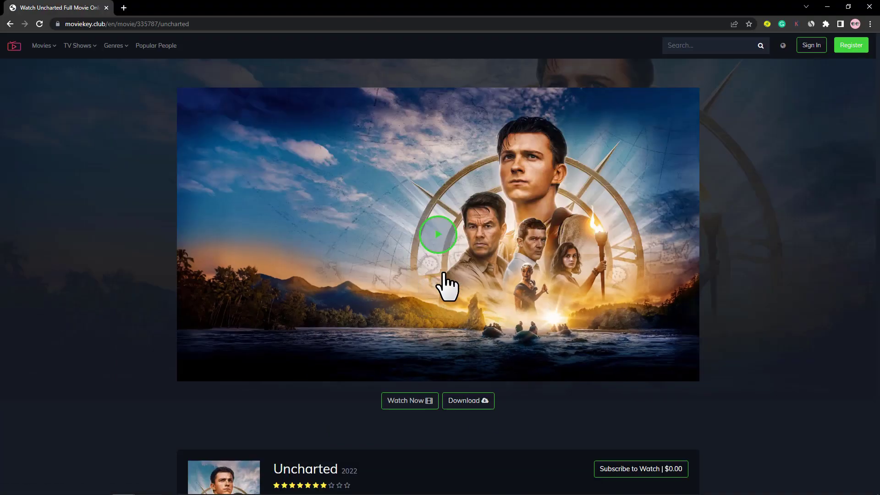
# Step: Copy the movie page's web address from the address bar
pyautogui.moveTo(190, 24); pyautogui.dragTo(80, 25)
pyautogui.rightClick(80, 25)
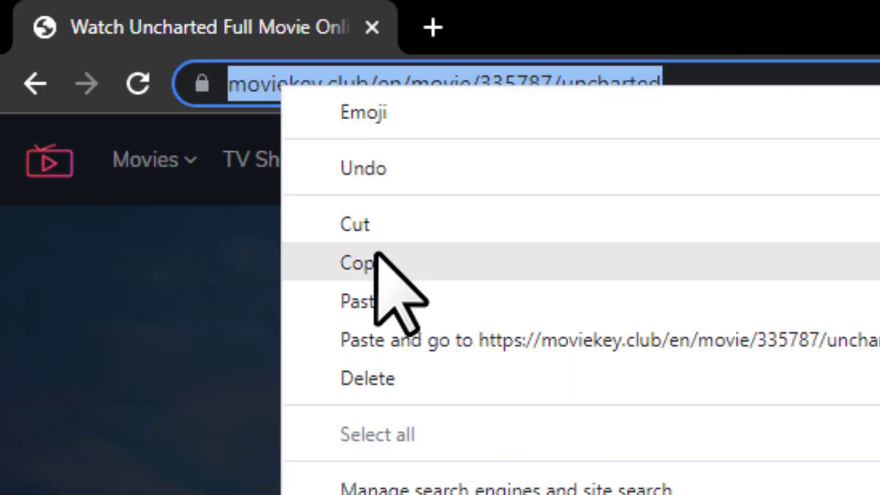
pyautogui.click(377, 261)
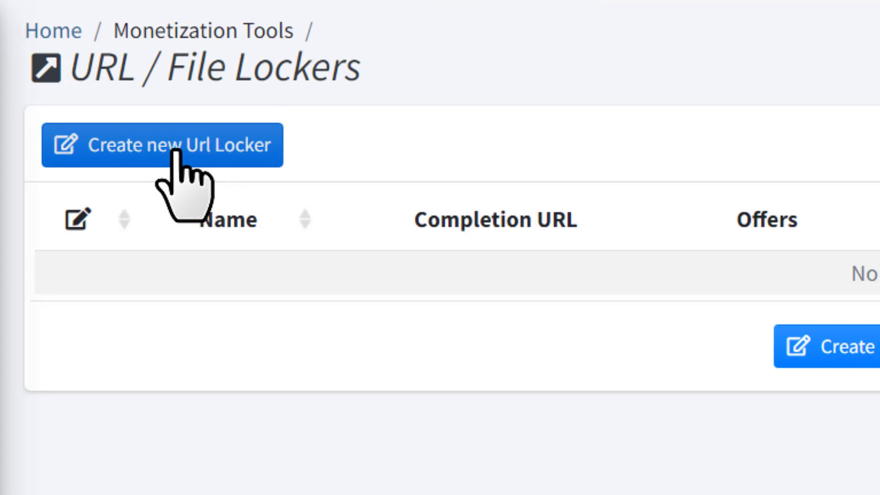
# Step: Start a new URL locker and scroll through its Terms of Service
pyautogui.click(238, 147)
pyautogui.scroll(-5, 183, 320)
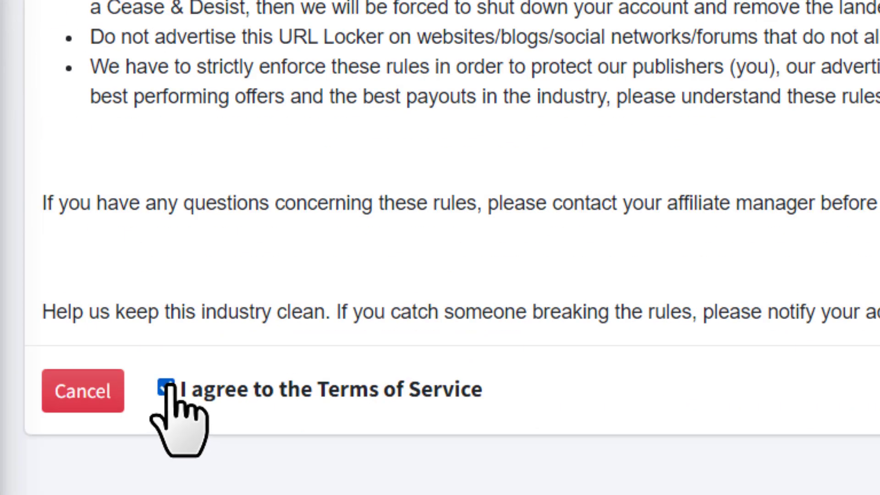
# Step: Name the locker 'Uncharted Movie' with button text 'Watch or Download'
pyautogui.click(798, 387)
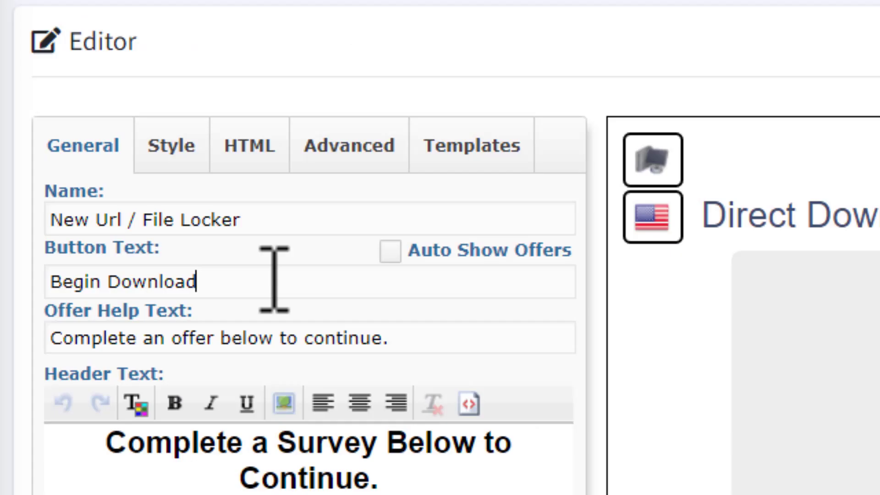
pyautogui.tripleClick(108, 220)
pyautogui.write('Uncharted Movie')
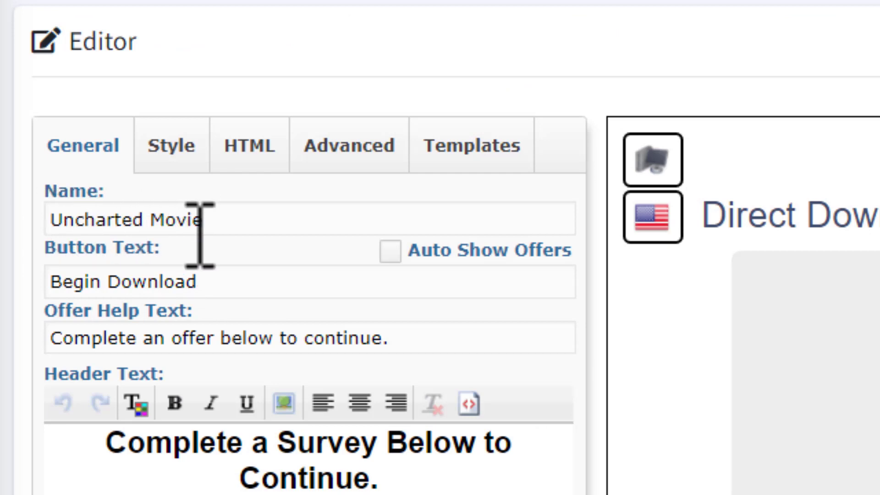
pyautogui.tripleClick(61, 281)
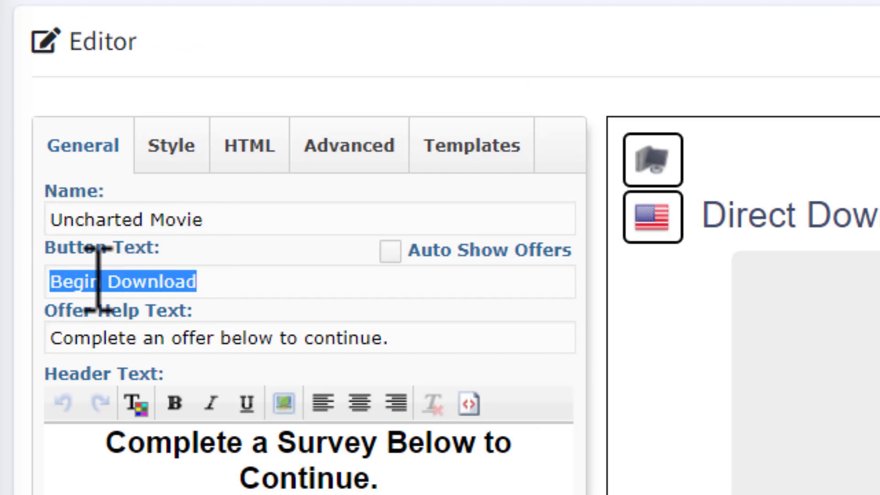
pyautogui.write('Watch or Download')
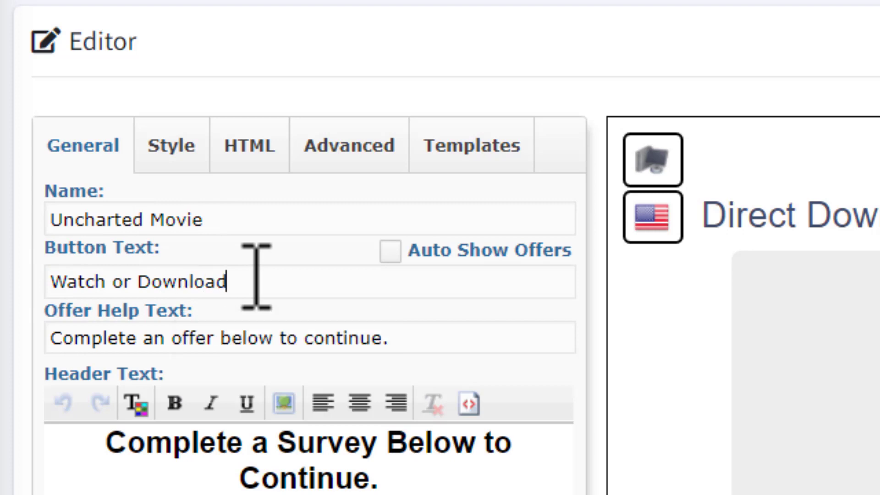
# Step: Replace the locker's header text with the pasted header sentence
pyautogui.scroll(-2, 257, 275)
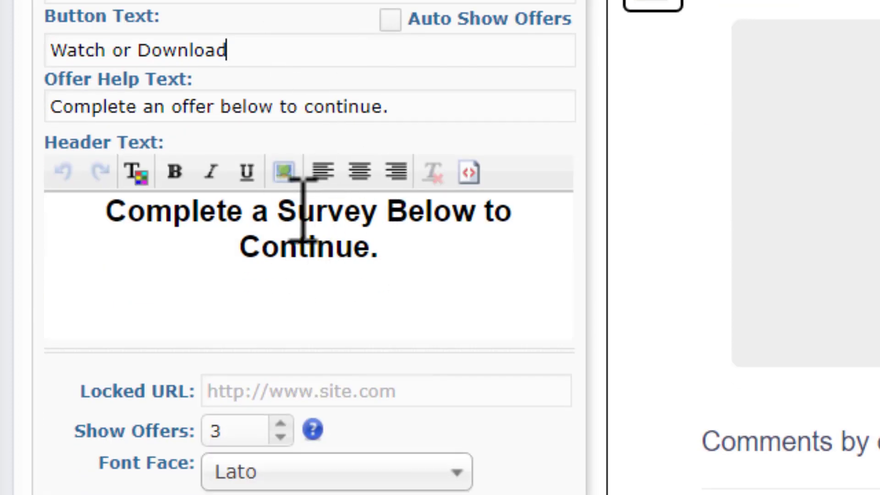
pyautogui.click(311, 259)
pyautogui.hotkey('ctrl', 'a')
pyautogui.hotkey('ctrl', 'v')
pyautogui.moveTo(59, 212); pyautogui.dragTo(477, 294)
pyautogui.click(477, 294)
# Step: Paste the moviekey.club Uncharted page link as the locked URL
pyautogui.scroll(-3, 276, 314)
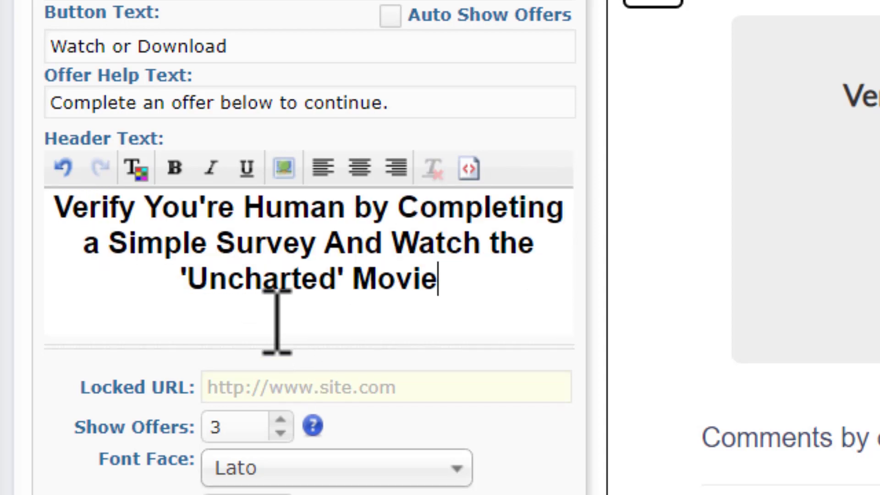
pyautogui.click(275, 270)
pyautogui.hotkey('ctrl', 'v')
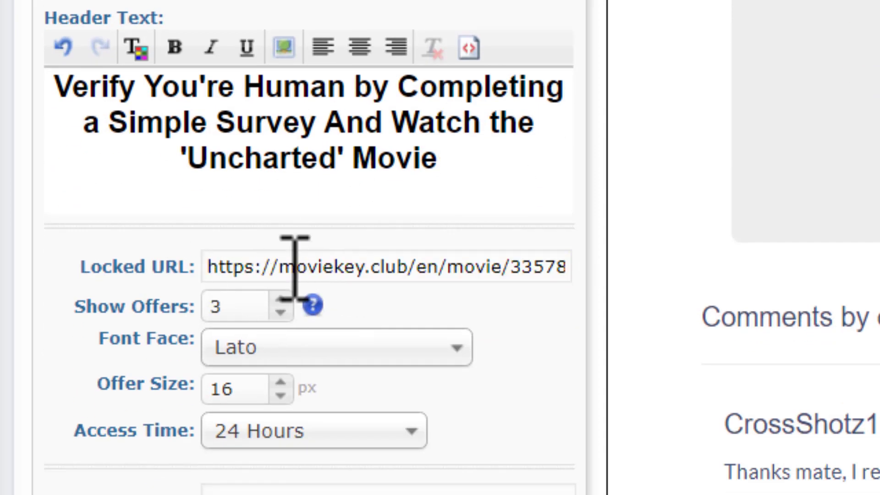
# Step: Edit the locker's anchor text and check the new wording
pyautogui.scroll(-2, 278, 270)
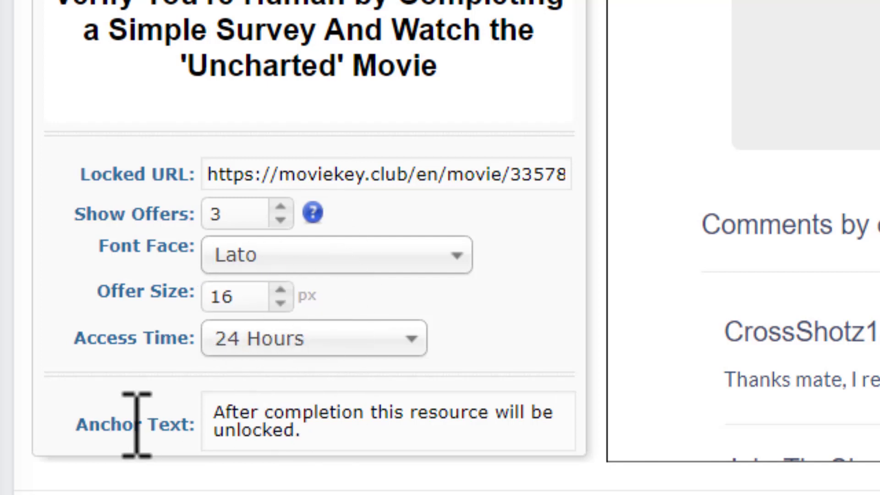
pyautogui.moveTo(75, 426); pyautogui.dragTo(88, 425)
pyautogui.moveTo(201, 424); pyautogui.dragTo(194, 435)
pyautogui.click(239, 418)
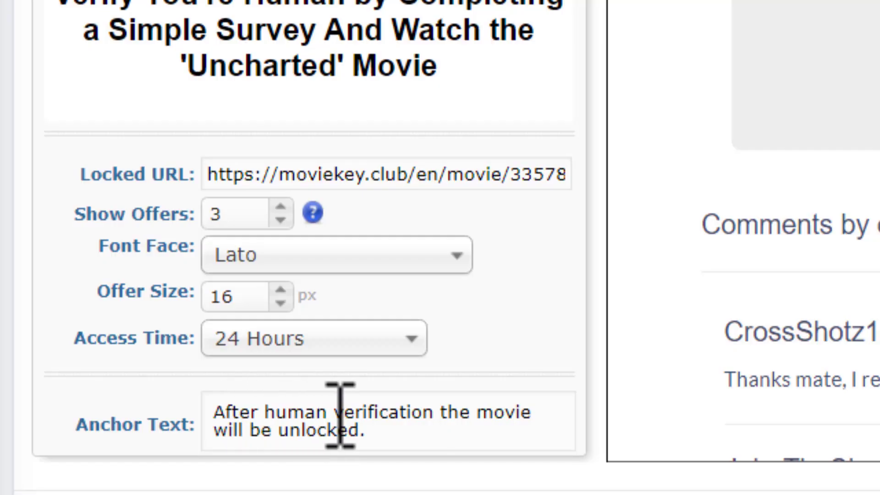
pyautogui.moveTo(214, 412); pyautogui.dragTo(418, 434)
pyautogui.click(358, 419)
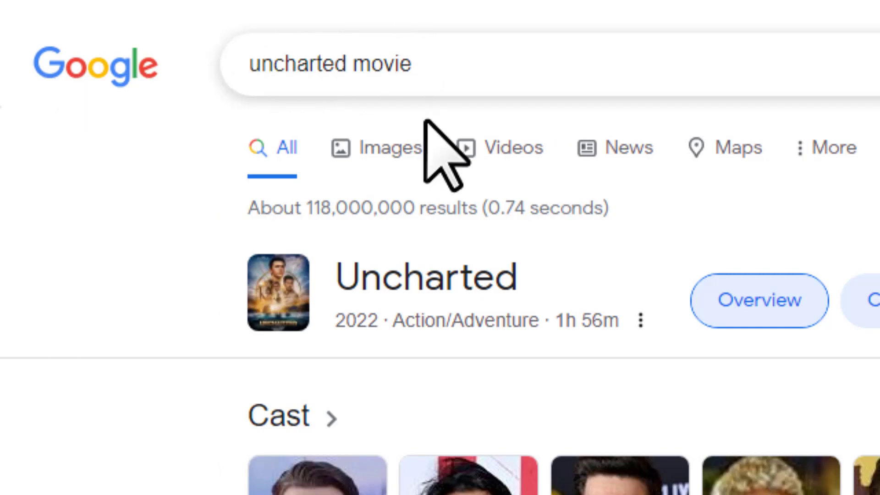
# Step: Copy the image address of the Japanese Uncharted poster from Google Images
pyautogui.click(392, 149)
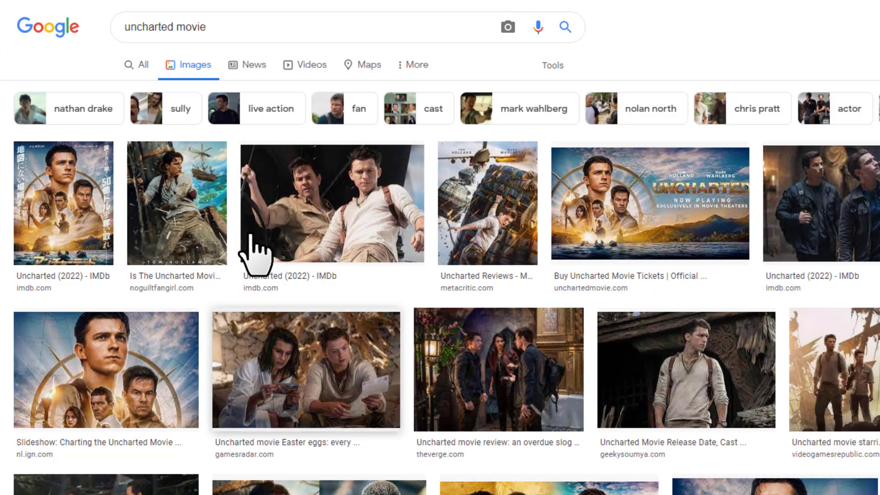
pyautogui.click(87, 209)
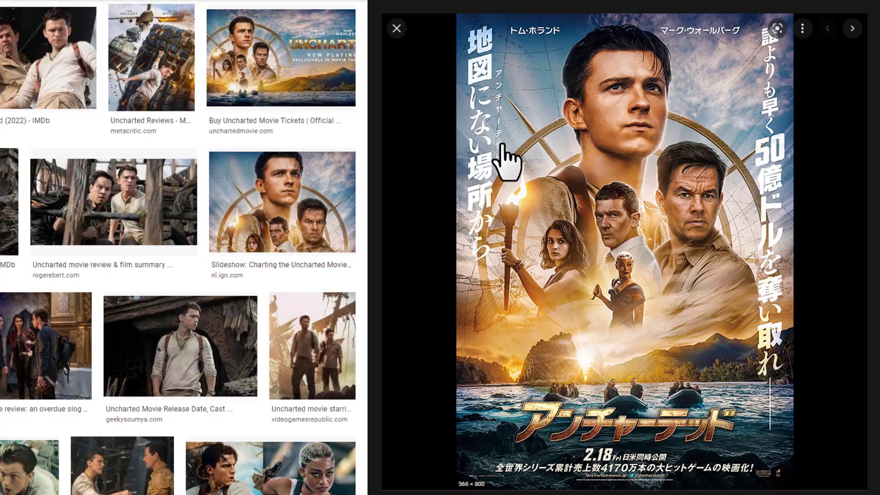
pyautogui.rightClick(527, 116)
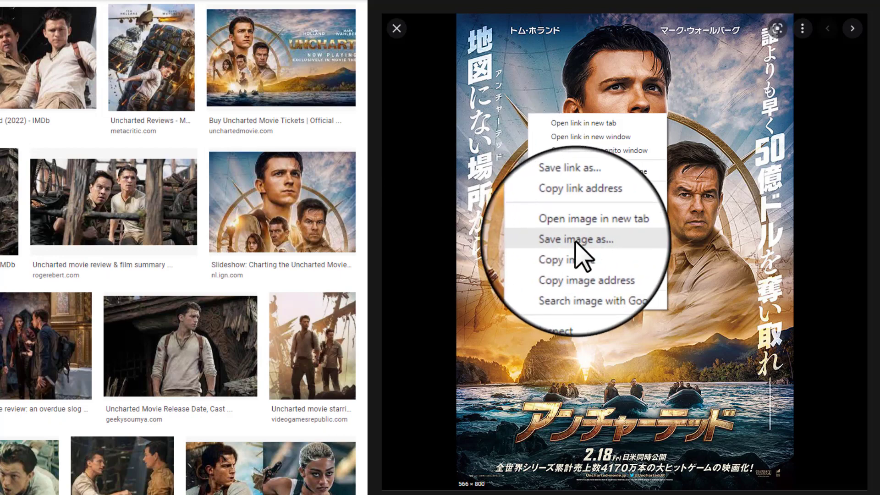
pyautogui.click(608, 243)
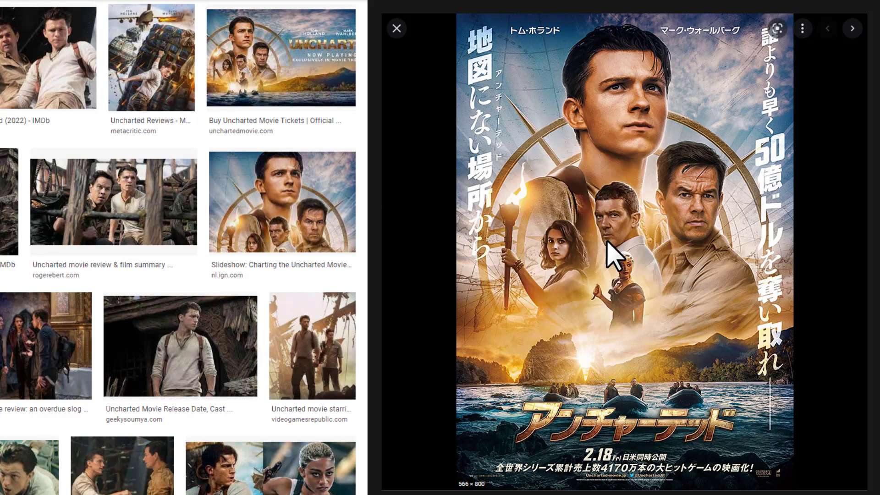
pyautogui.rightClick(545, 102)
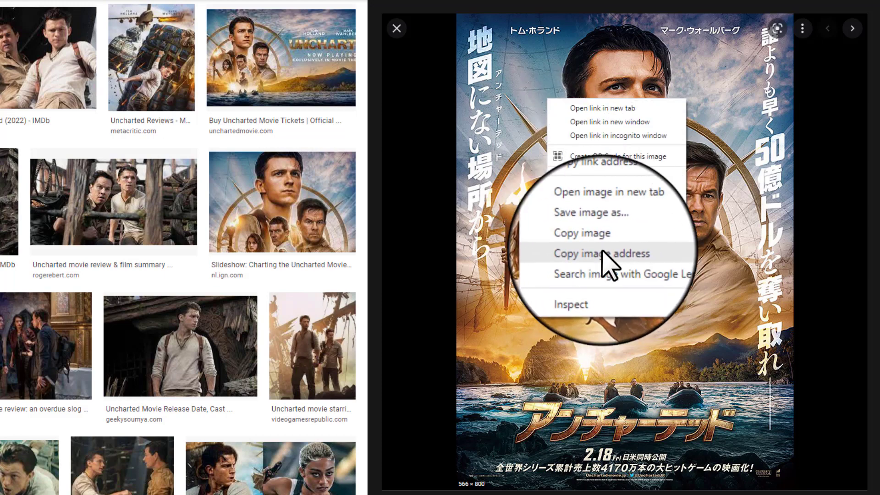
pyautogui.click(635, 253)
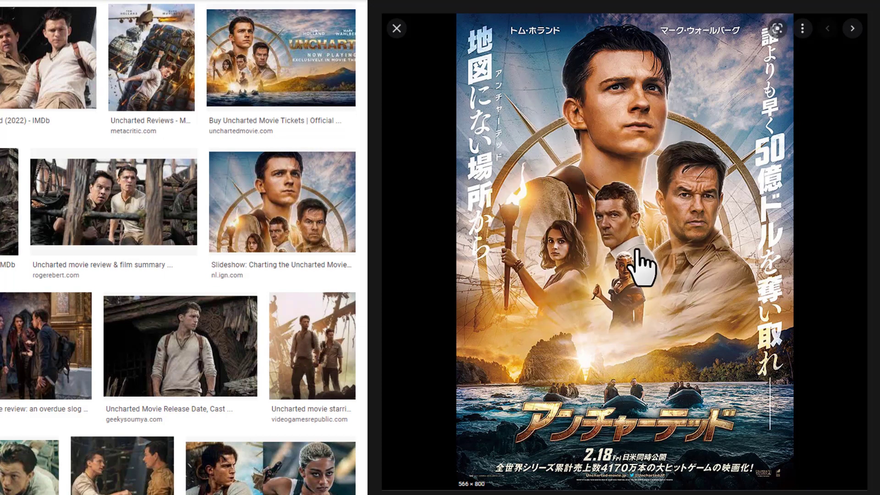
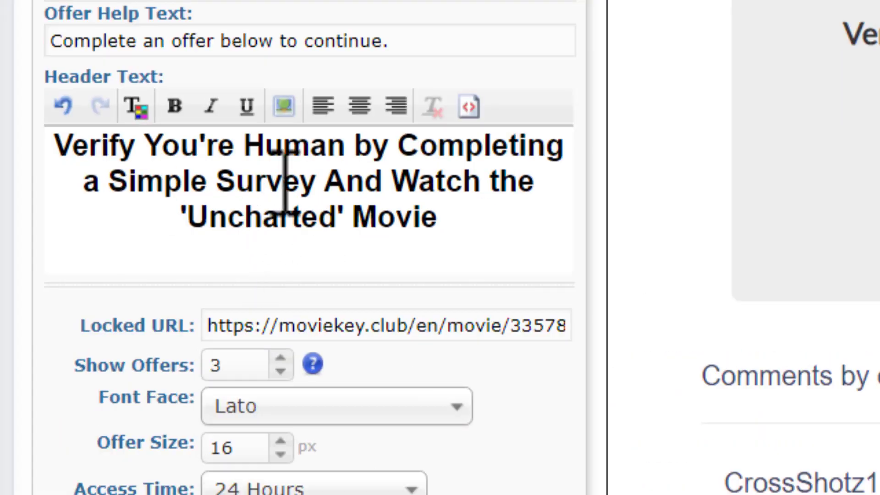
# Step: Insert the Uncharted poster image from its URL on a new line below the header heading
pyautogui.click(469, 222)
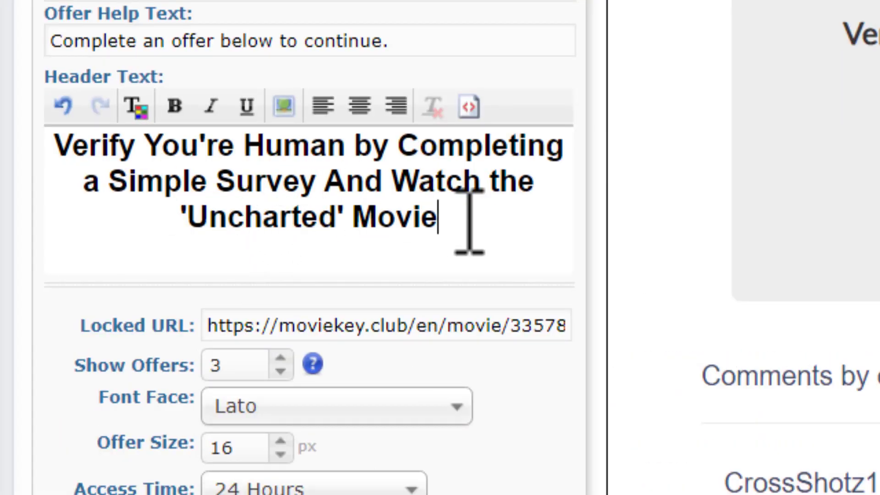
pyautogui.press('Return')
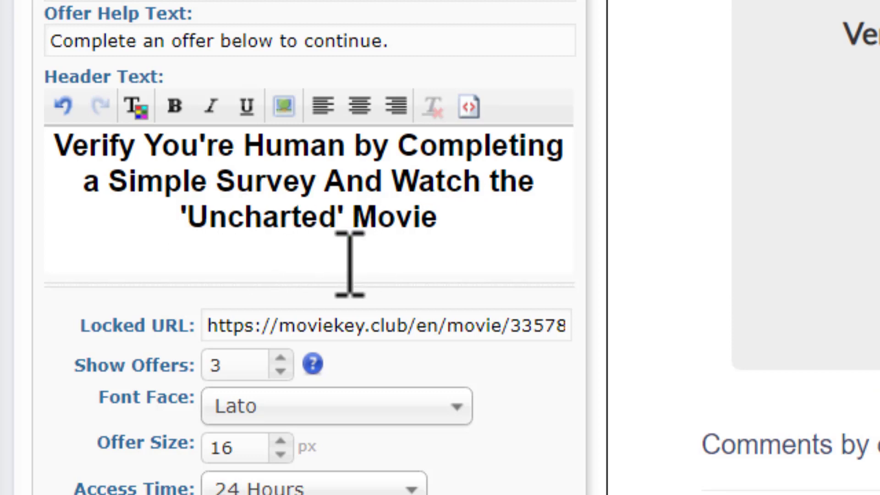
pyautogui.click(286, 110)
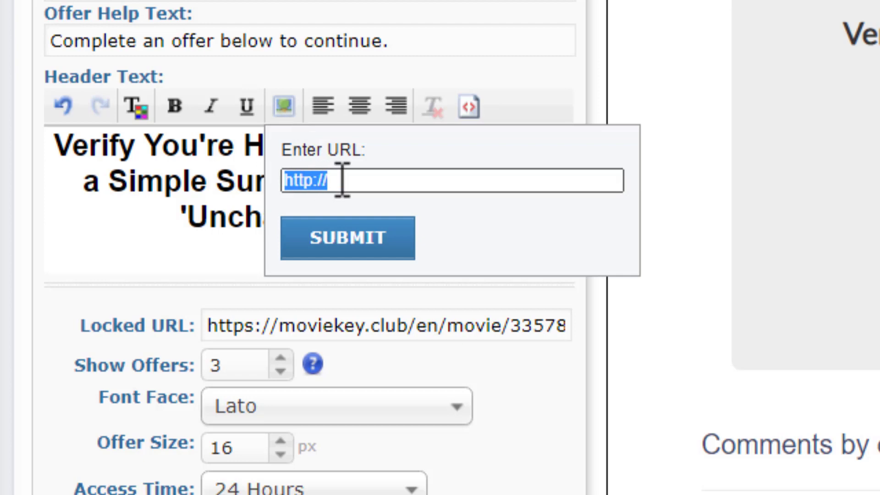
pyautogui.hotkey('ctrl', 'v')
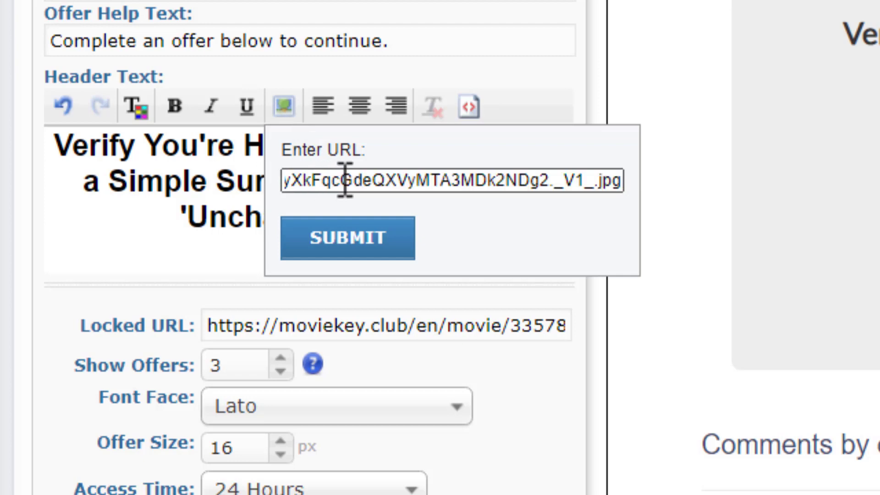
pyautogui.click(325, 241)
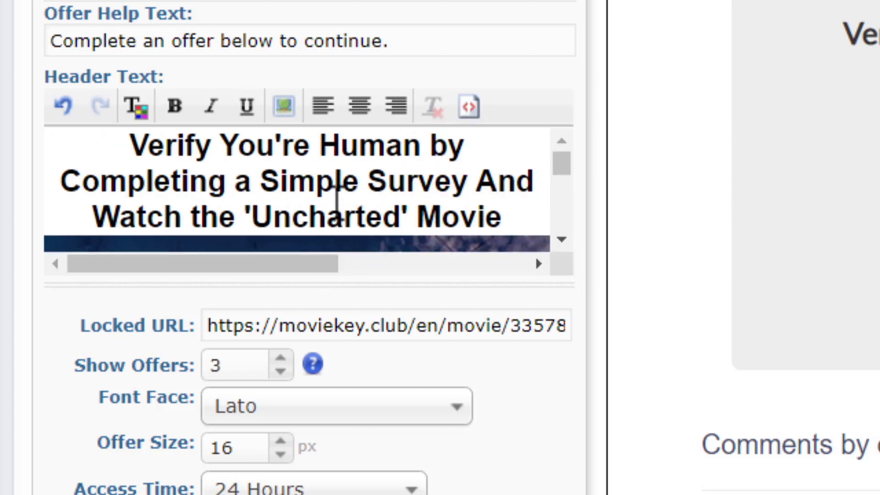
pyautogui.scroll(-5, 334, 197)
pyautogui.scroll(-5, 360, 177)
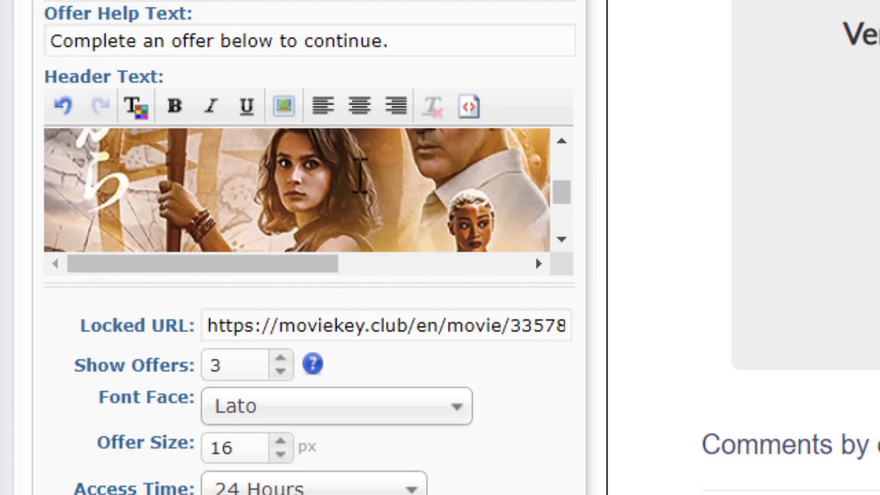
pyautogui.scroll(-3, 297, 190)
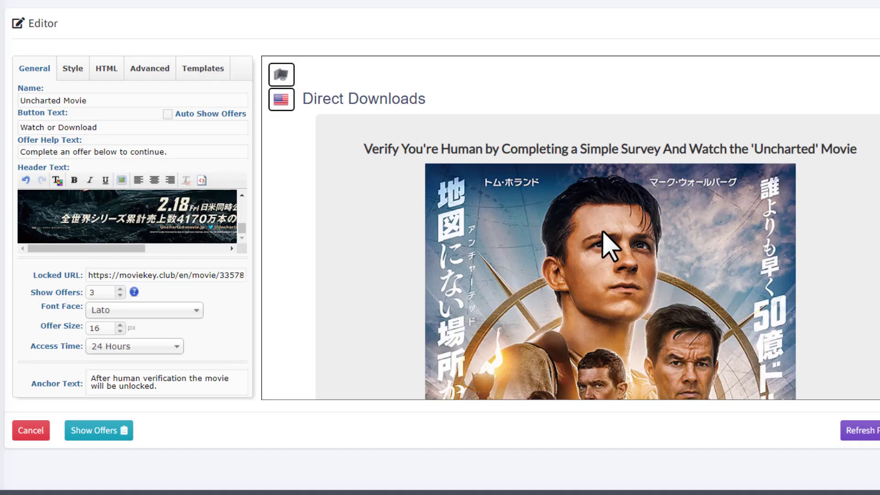
pyautogui.scroll(-10, 612, 244)
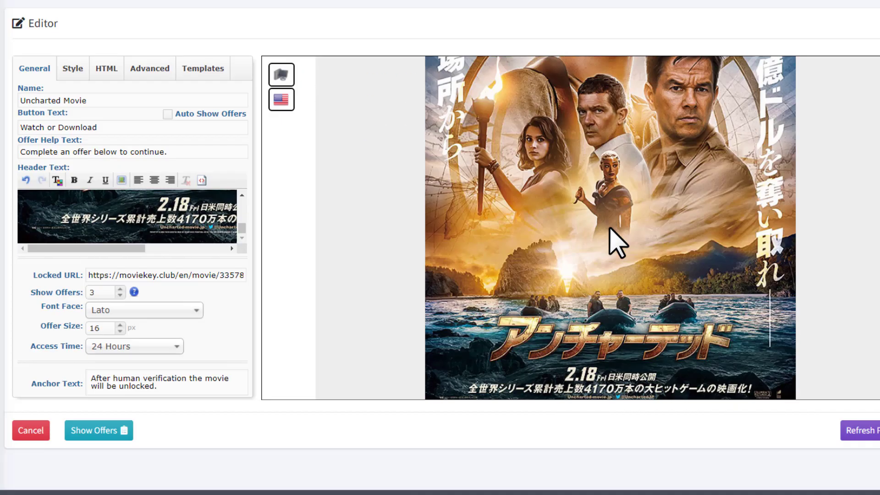
pyautogui.scroll(10, 609, 230)
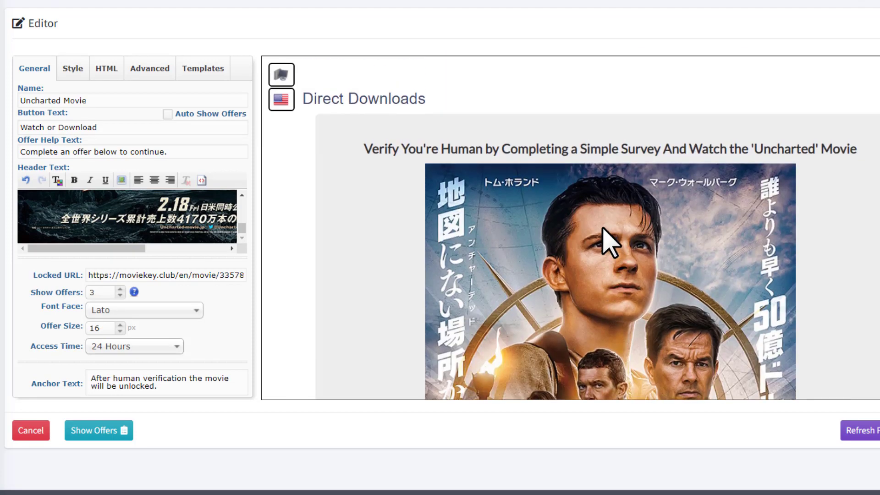
pyautogui.scroll(-8, 614, 188)
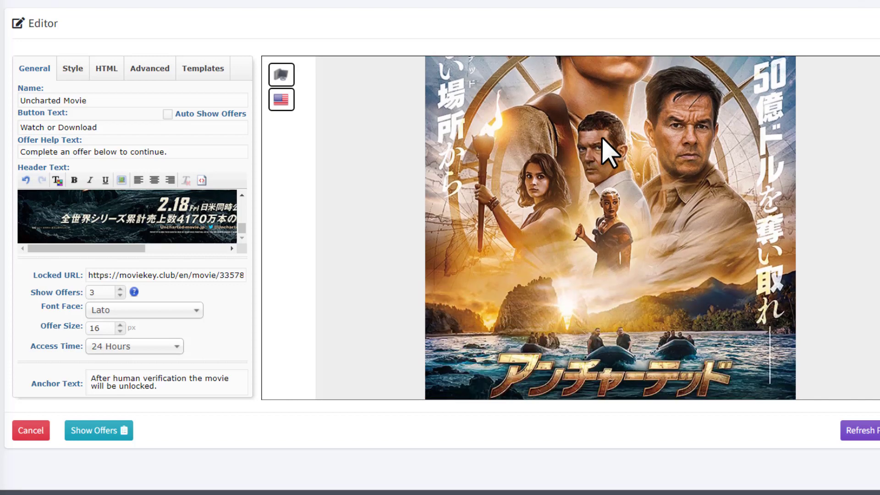
pyautogui.scroll(-5, 612, 204)
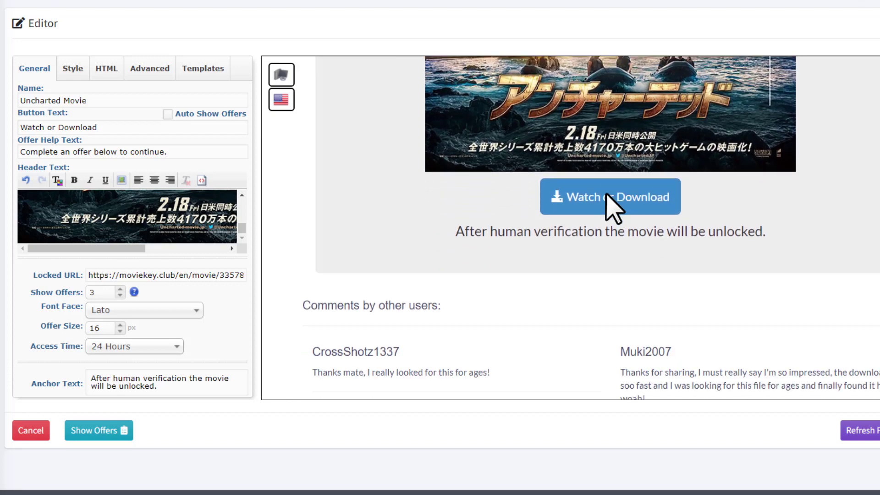
pyautogui.scroll(4, 613, 208)
pyautogui.scroll(5, 595, 206)
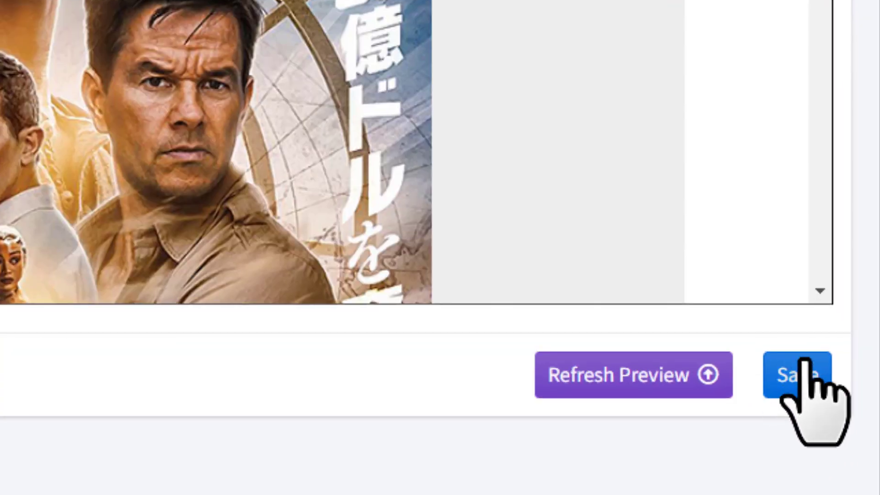
# Step: Save the Uncharted Movie locker and copy its generated protrkr.com link
pyautogui.click(879, 430)
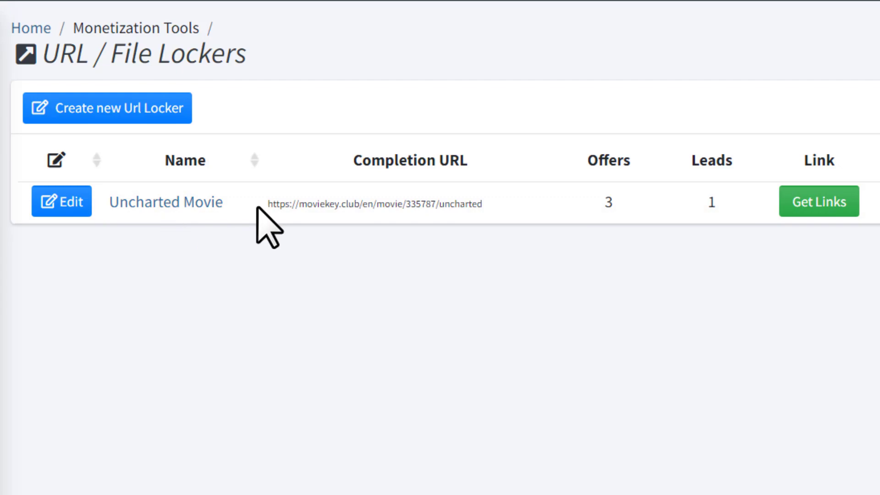
pyautogui.click(816, 200)
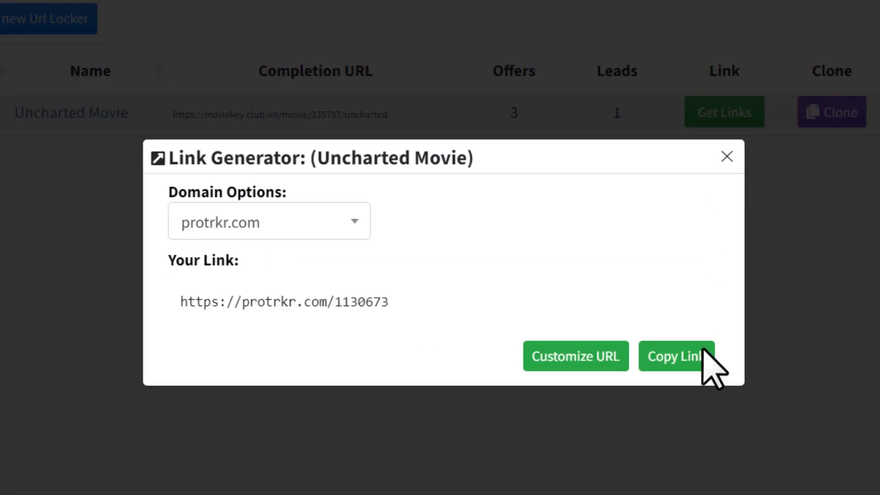
pyautogui.click(772, 446)
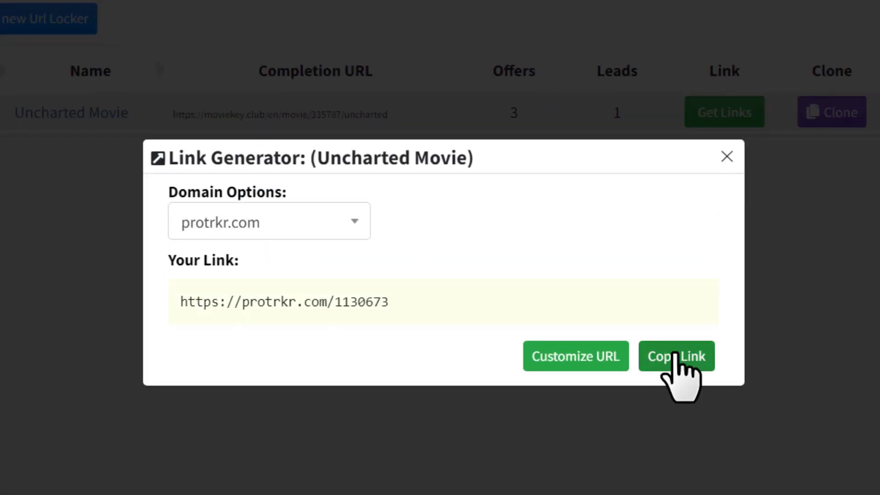
pyautogui.click(675, 356)
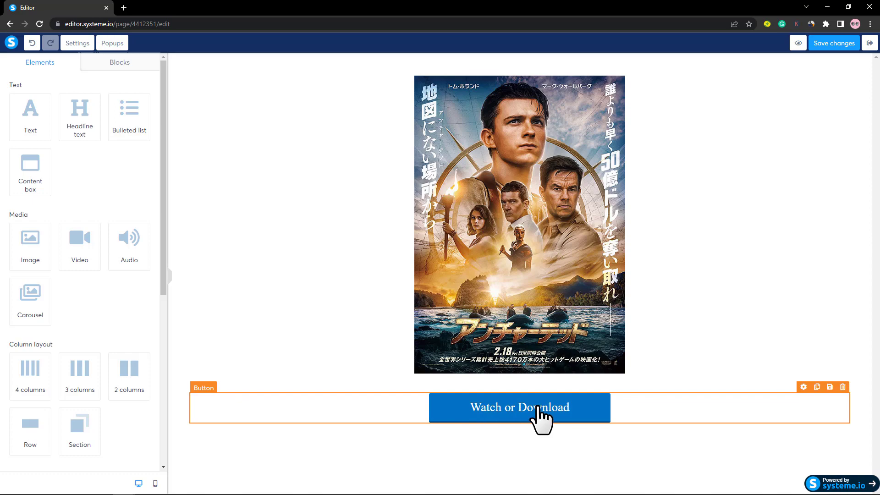
pyautogui.click(514, 418)
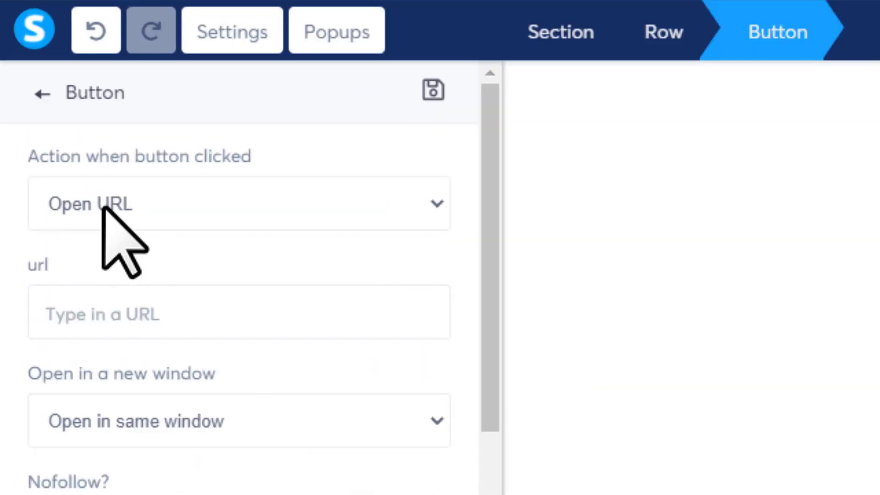
pyautogui.click(32, 101)
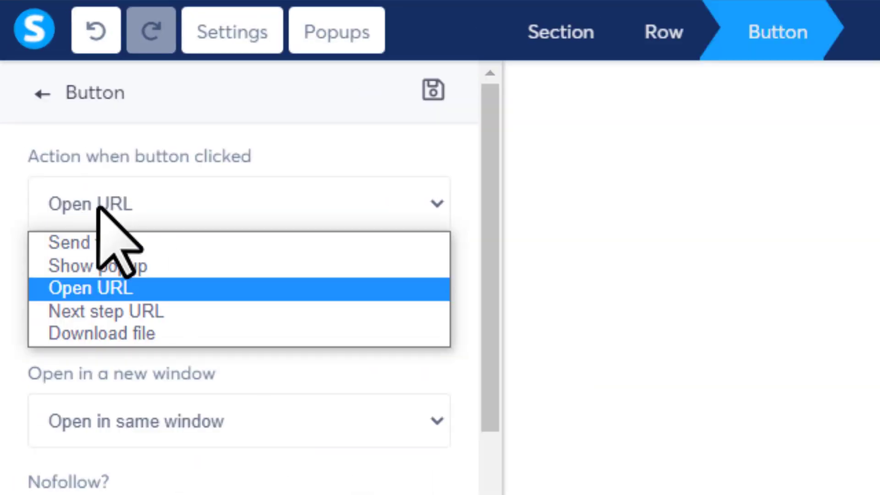
pyautogui.click(98, 206)
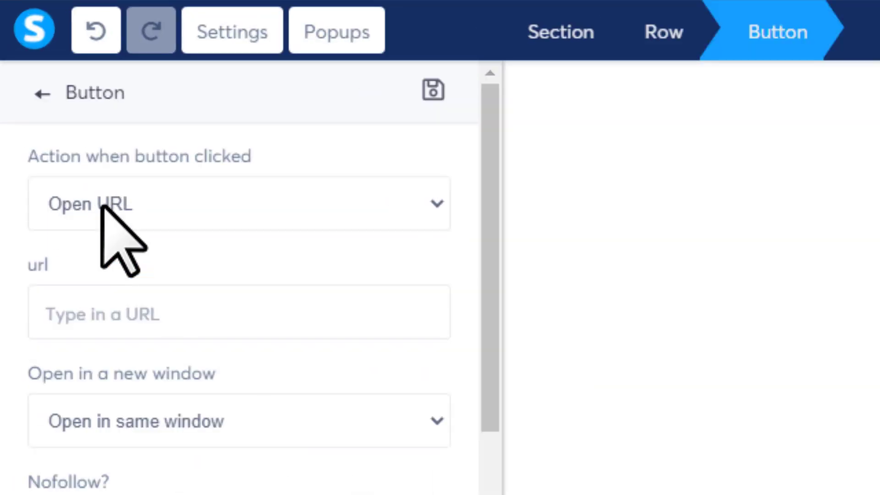
pyautogui.click(141, 321)
pyautogui.hotkey('ctrl', 'v')
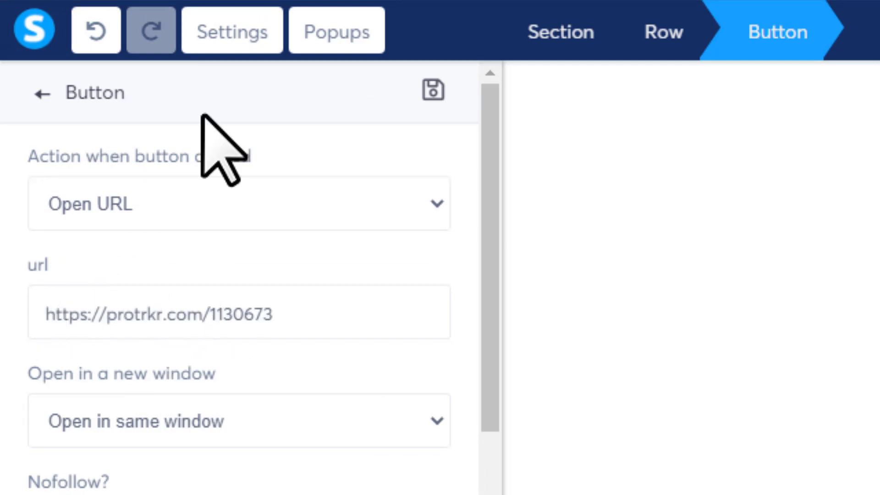
# Step: Change the page's SEO title to 'Uncharted Full Movie', save, and exit the editor
pyautogui.click(211, 38)
pyautogui.scroll(-10, 252, 321)
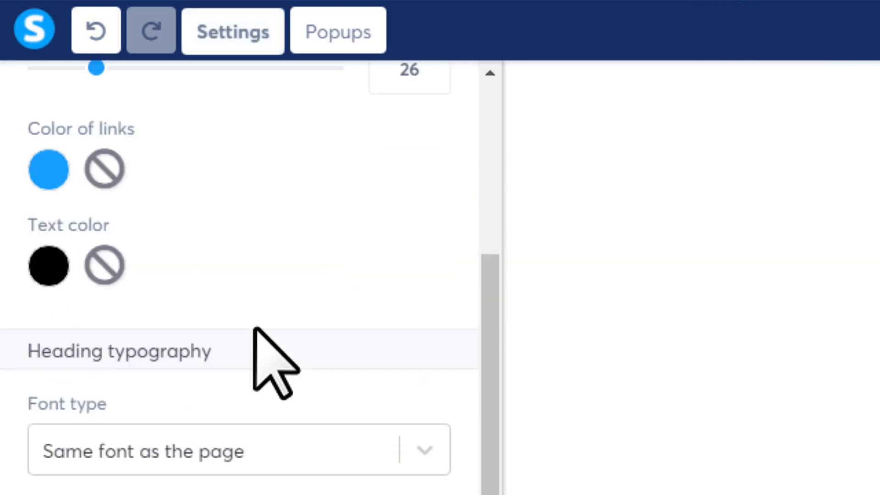
pyautogui.scroll(-6, 247, 380)
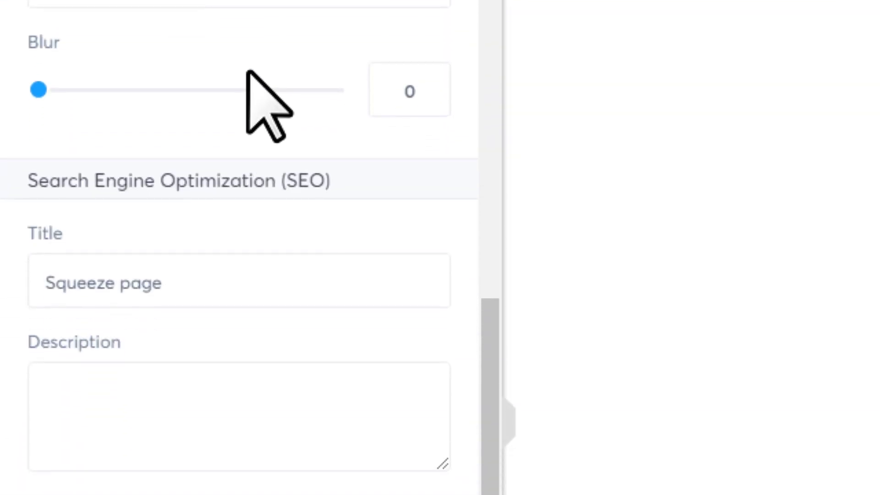
pyautogui.tripleClick(174, 288)
pyautogui.hotkey('ctrl', 'v')
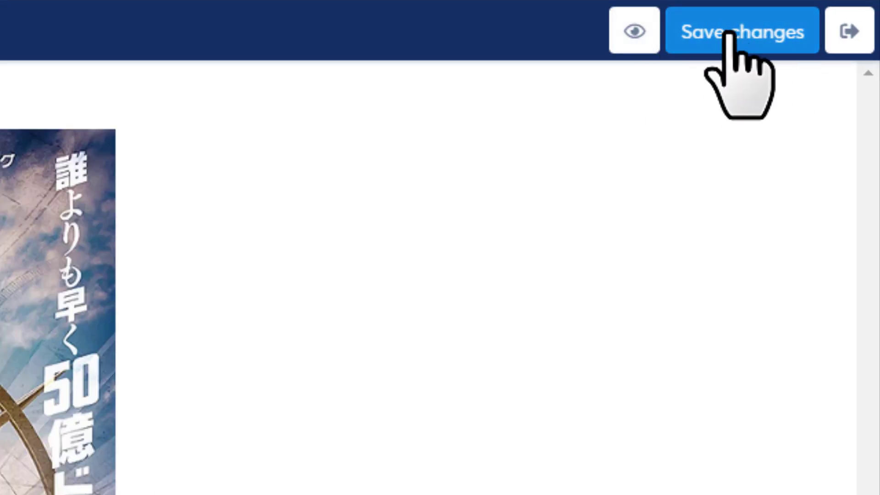
pyautogui.click(728, 33)
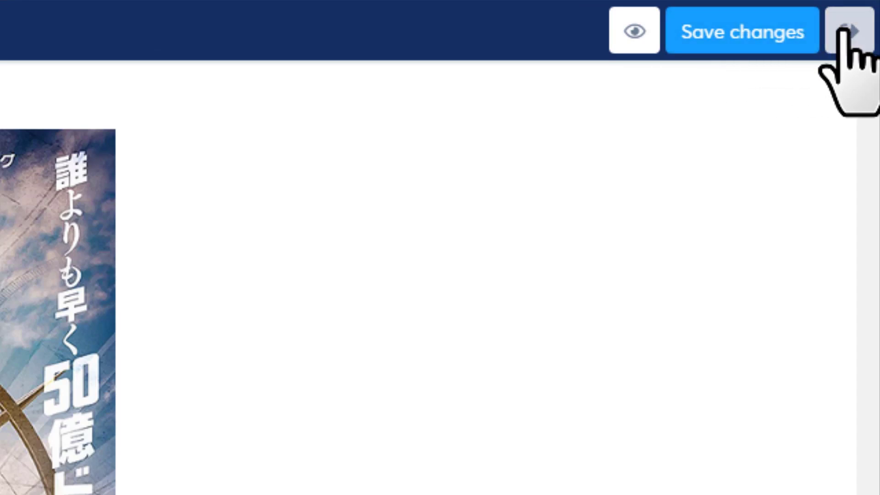
pyautogui.click(843, 32)
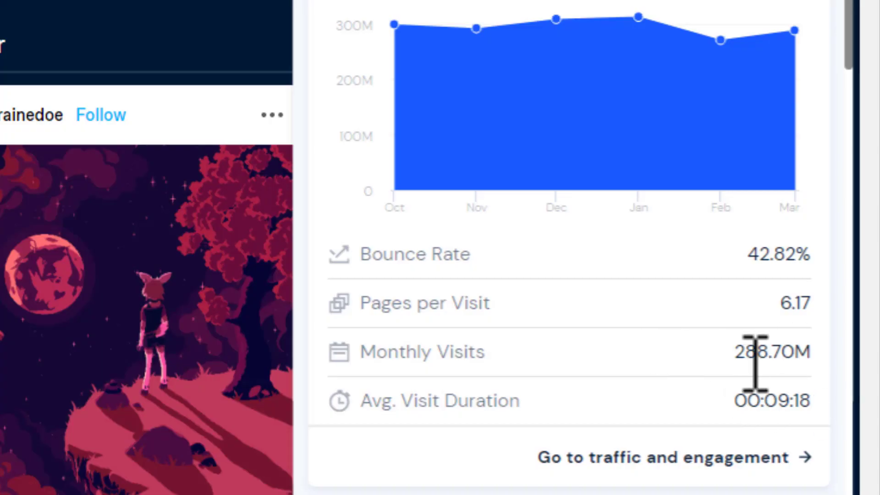
# Step: Highlight Tumblr's 288.70M monthly visits in SimilarWeb, then close the traffic overlay
pyautogui.moveTo(732, 353); pyautogui.dragTo(823, 364)
pyautogui.click(822, 366)
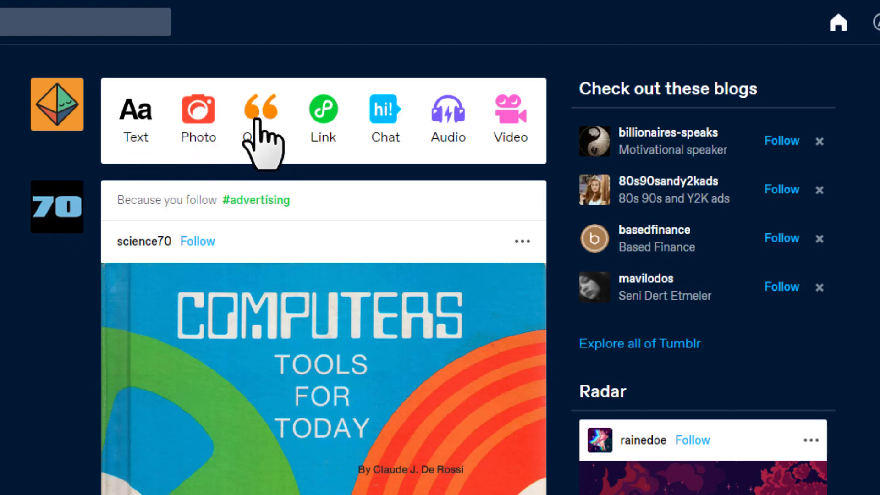
# Step: Start a Tumblr link post with the makefastmoney.systeme.io page URL
pyautogui.click(324, 110)
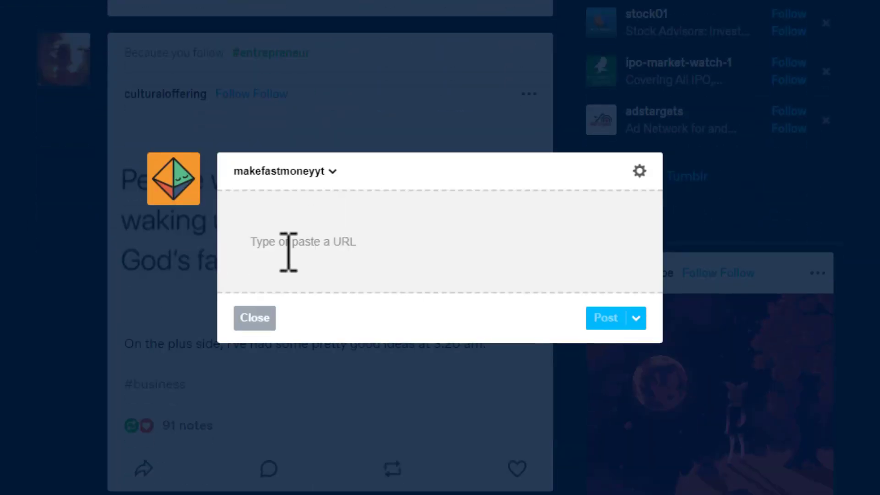
pyautogui.hotkey('ctrl', 'v')
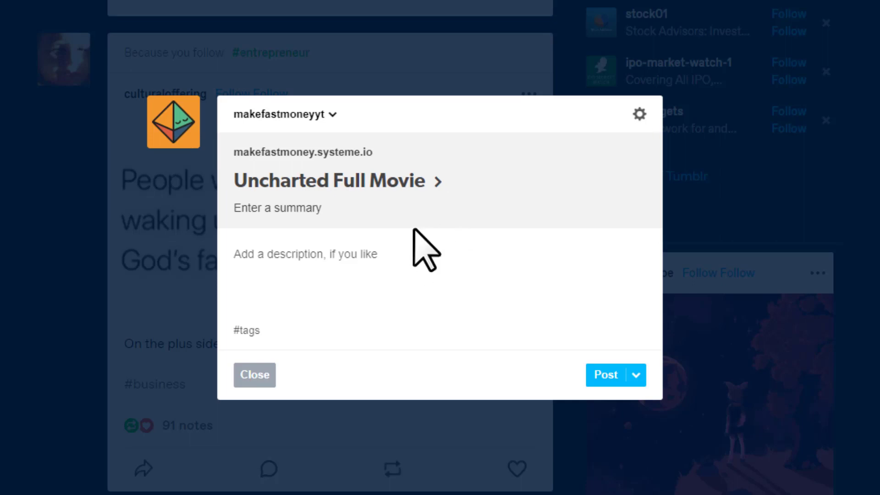
pyautogui.moveTo(412, 223)
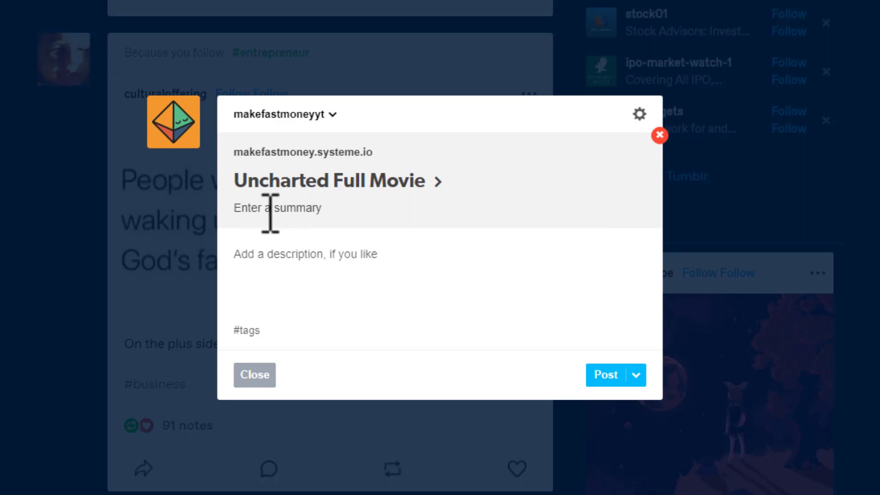
# Step: Add the watch-or-download summary and the Uncharted poster image to the link post
pyautogui.click(306, 213)
pyautogui.hotkey('ctrl', 'v')
pyautogui.moveTo(234, 208); pyautogui.dragTo(515, 212)
pyautogui.click(515, 210)
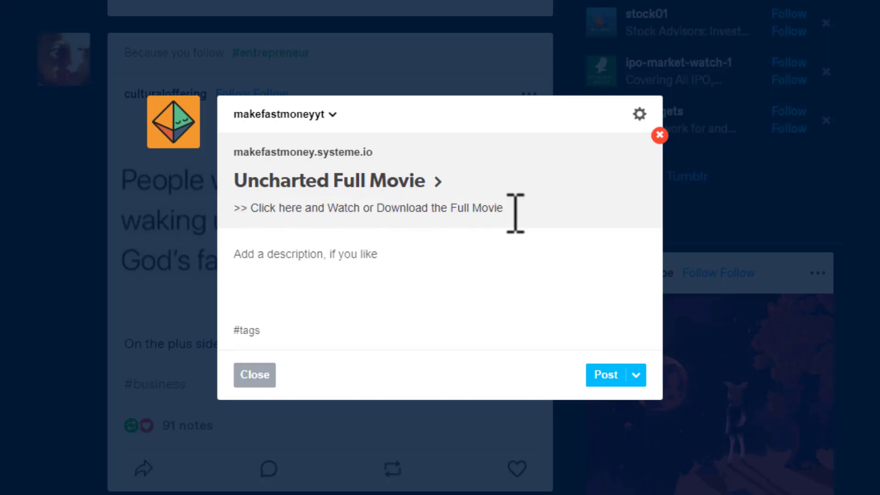
pyautogui.click(278, 260)
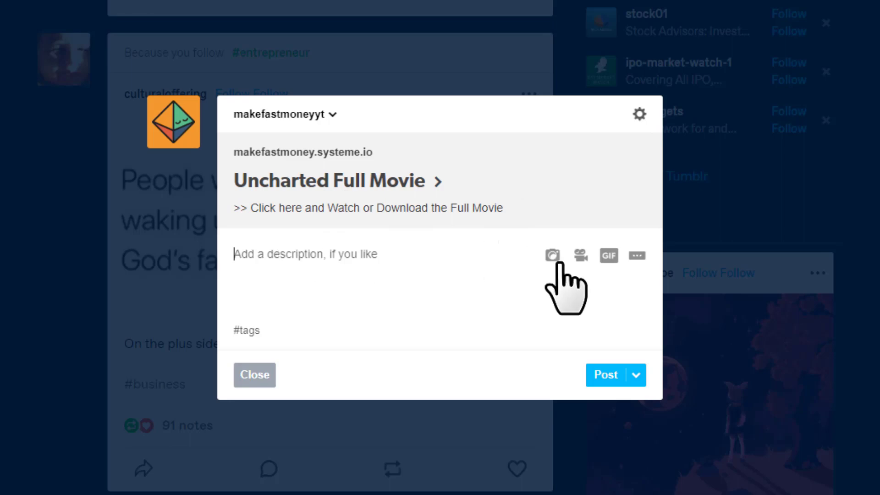
pyautogui.click(552, 255)
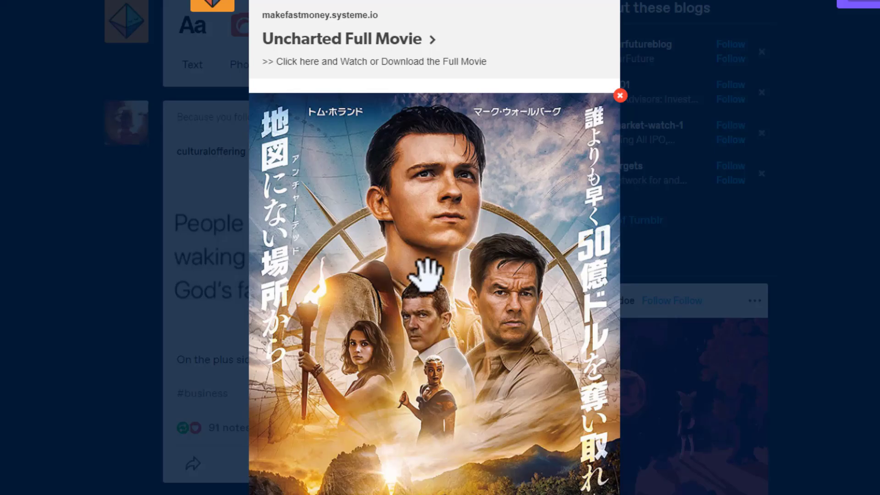
# Step: Tag the post with 'movie' and 'uncharted' and publish it
pyautogui.scroll(-3, 422, 323)
pyautogui.scroll(-3, 420, 321)
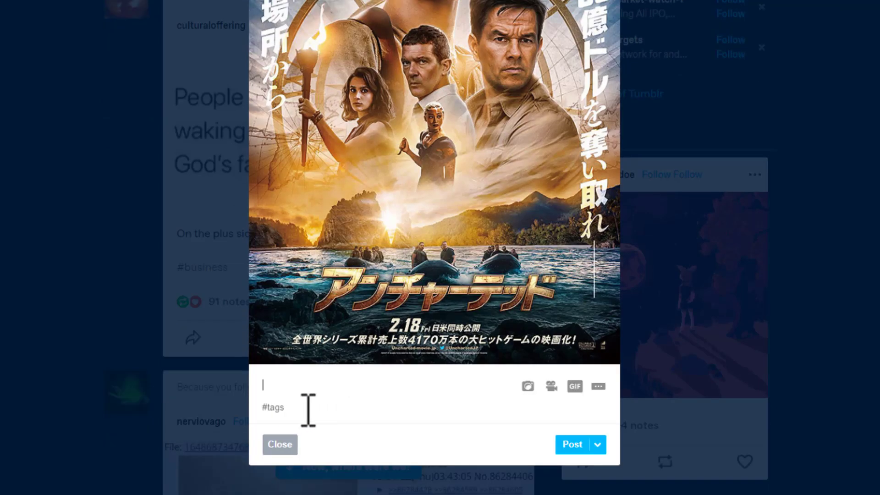
pyautogui.click(308, 409)
pyautogui.write('movie,uncharted,')
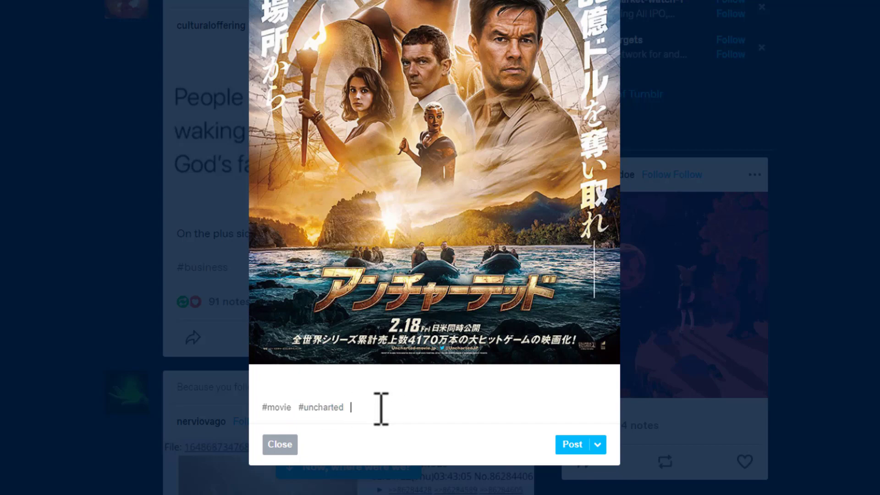
pyautogui.click(570, 444)
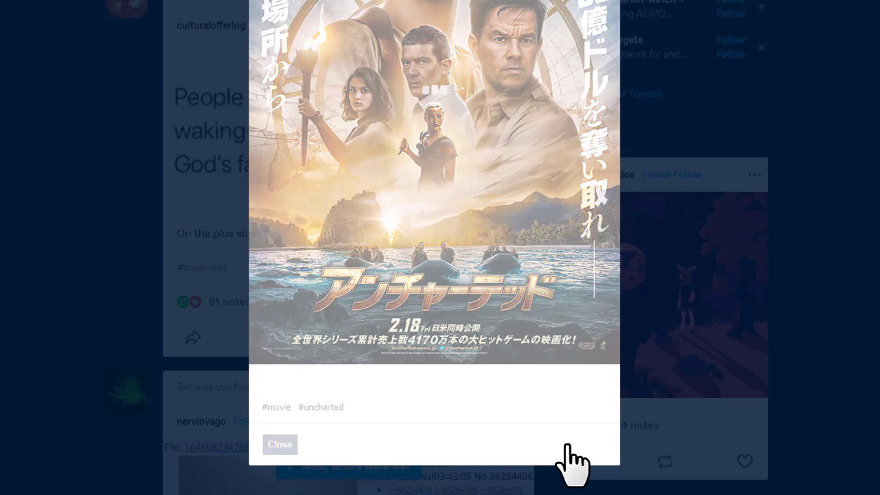